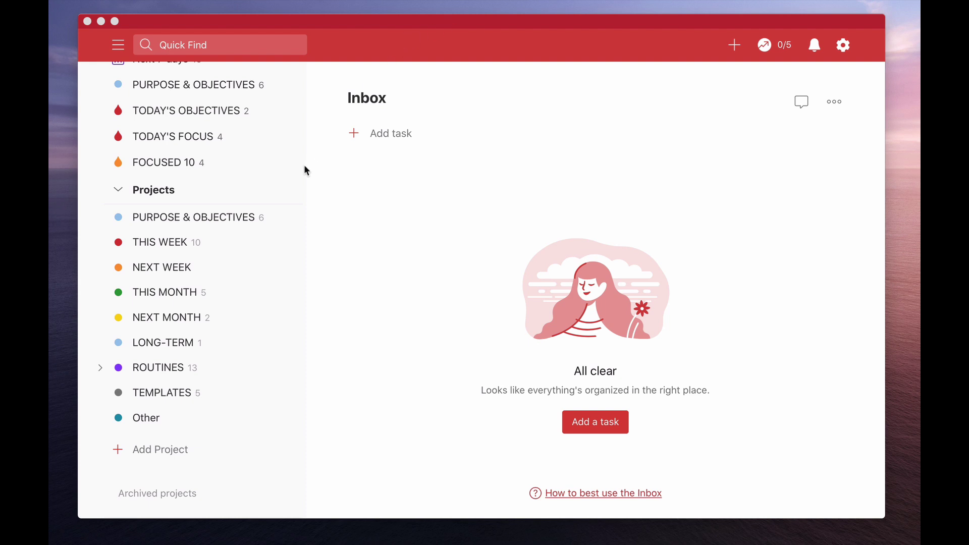
Step: Expand the ROUTINES project and look through its Daily, Weekly and Monthly sub-projects in turn
click(149, 371)
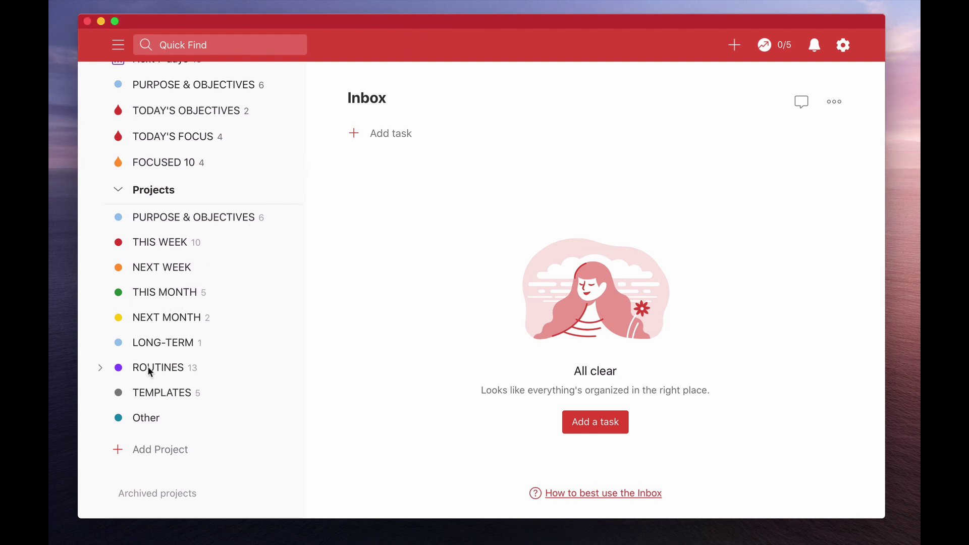
click(100, 369)
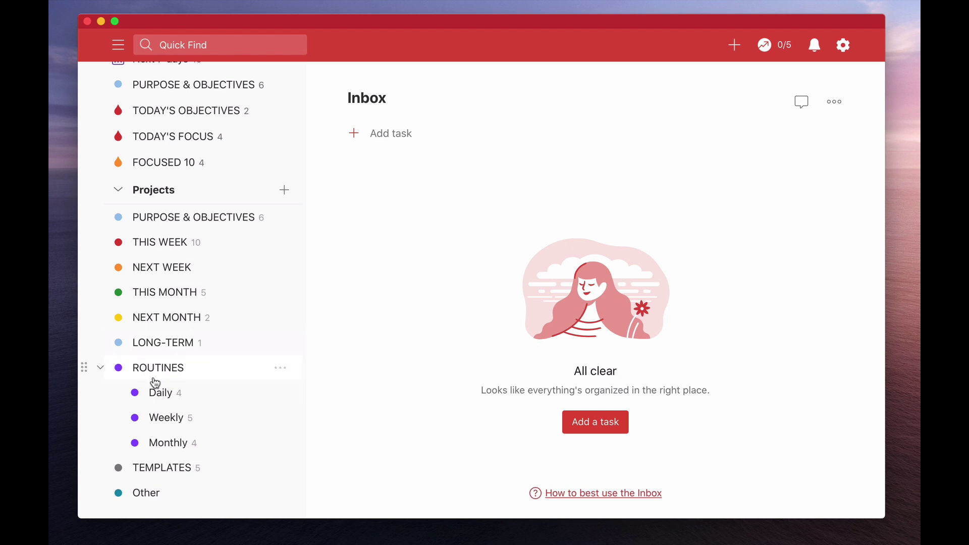
click(159, 395)
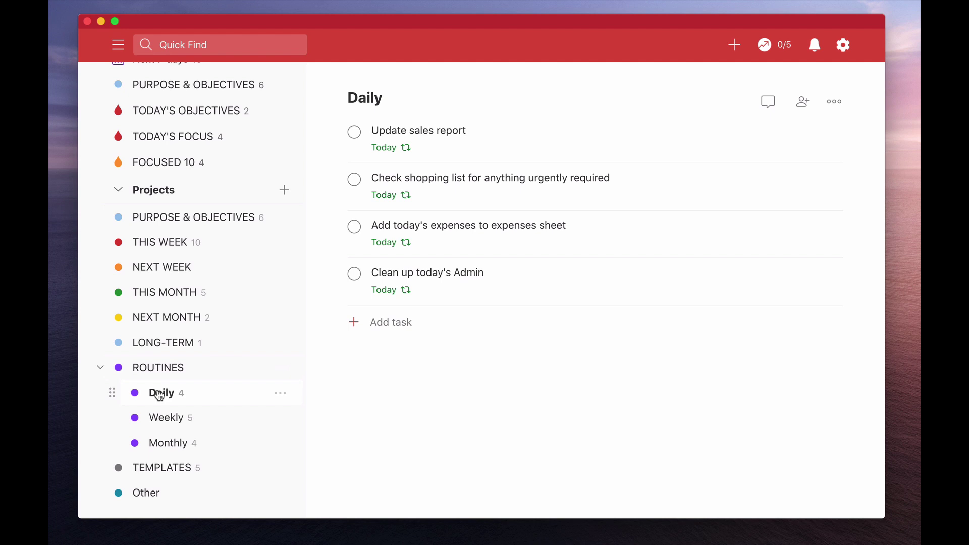
click(171, 420)
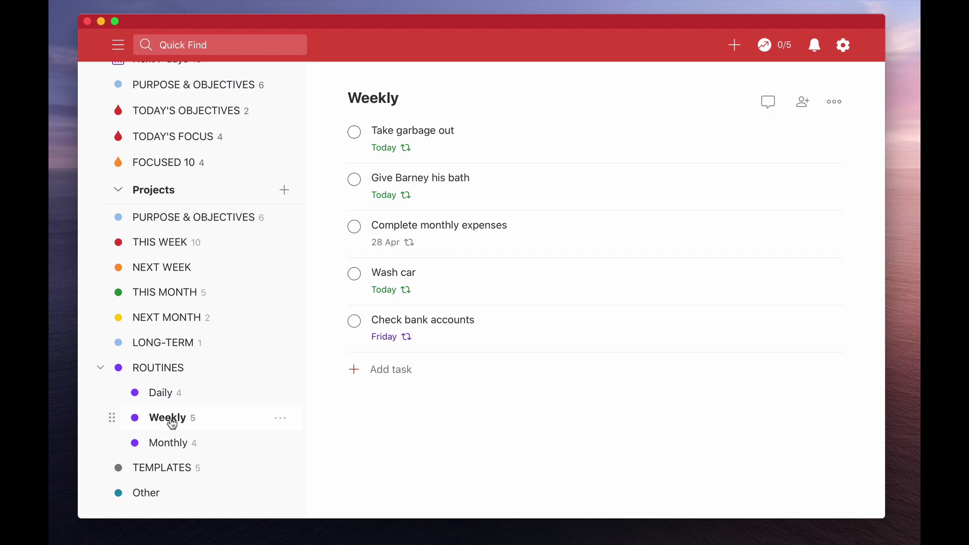
click(180, 450)
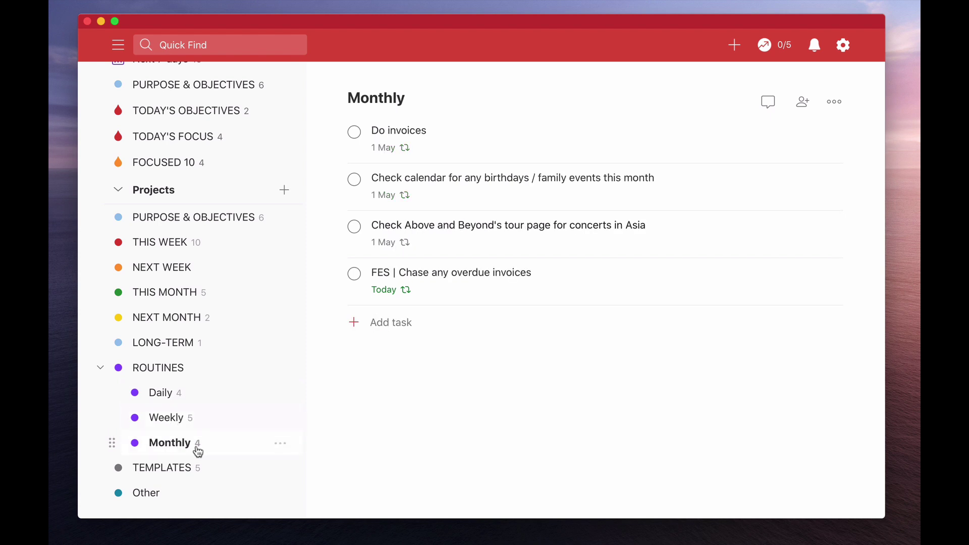
Step: Open the tour page linked in the Above and Beyond monthly task, look over its tour dates, and close the browser window
click(470, 227)
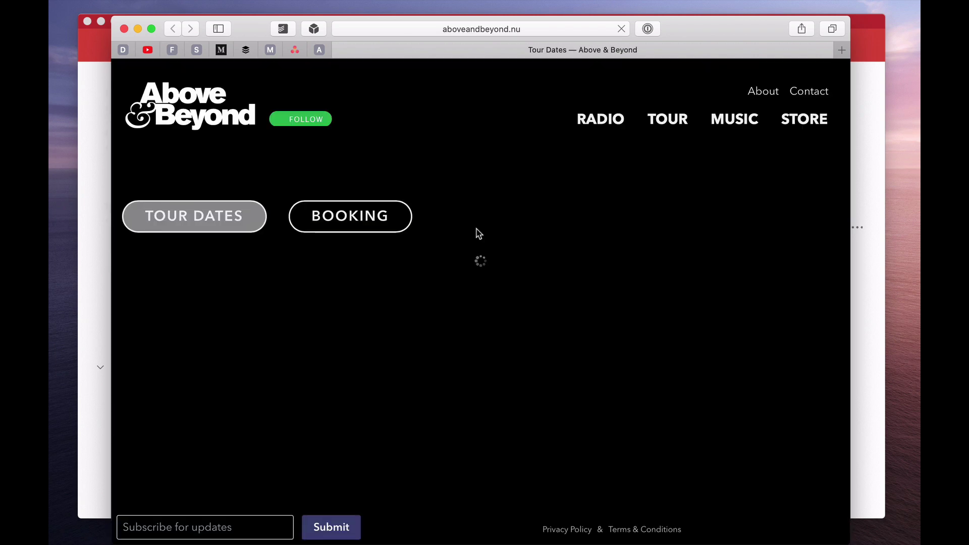
scroll(476, 282, down, 15)
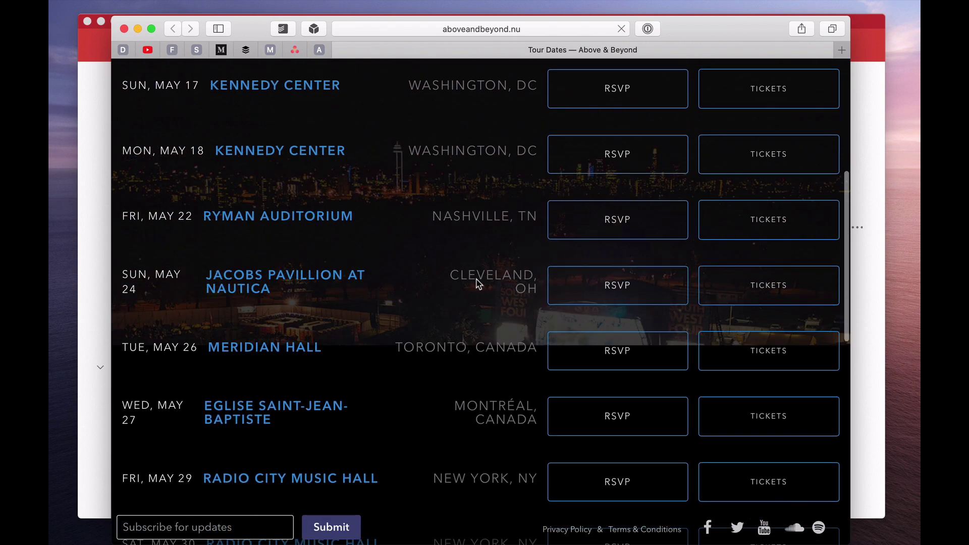
scroll(476, 281, up, 15)
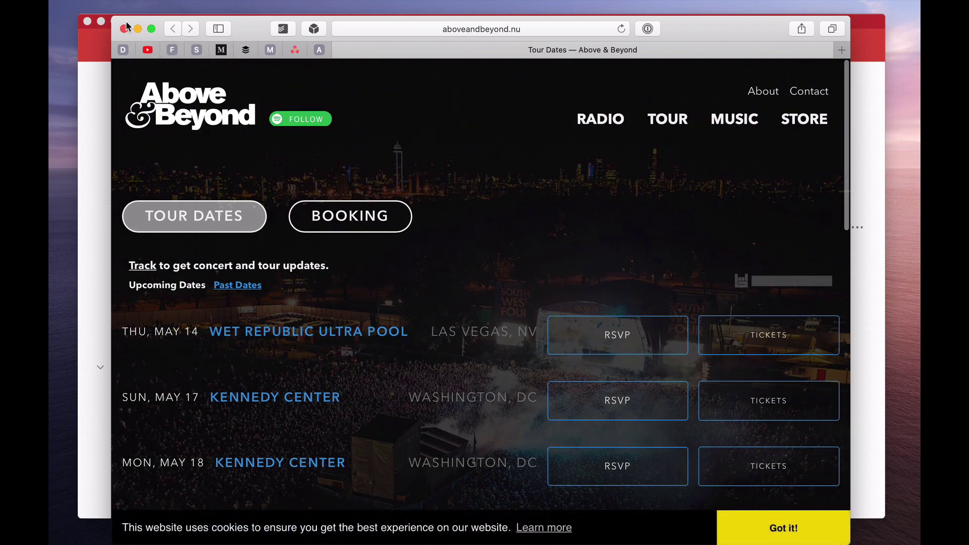
click(123, 29)
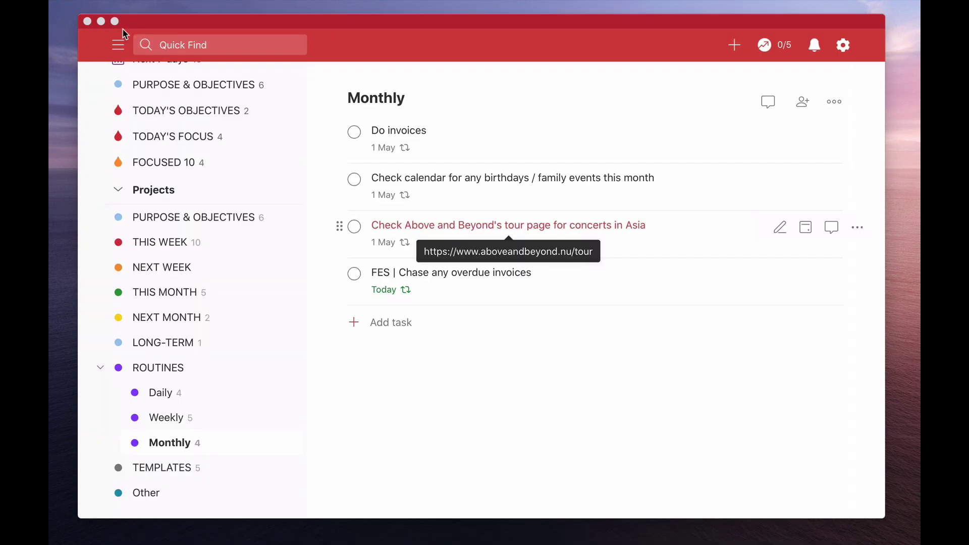
click(493, 353)
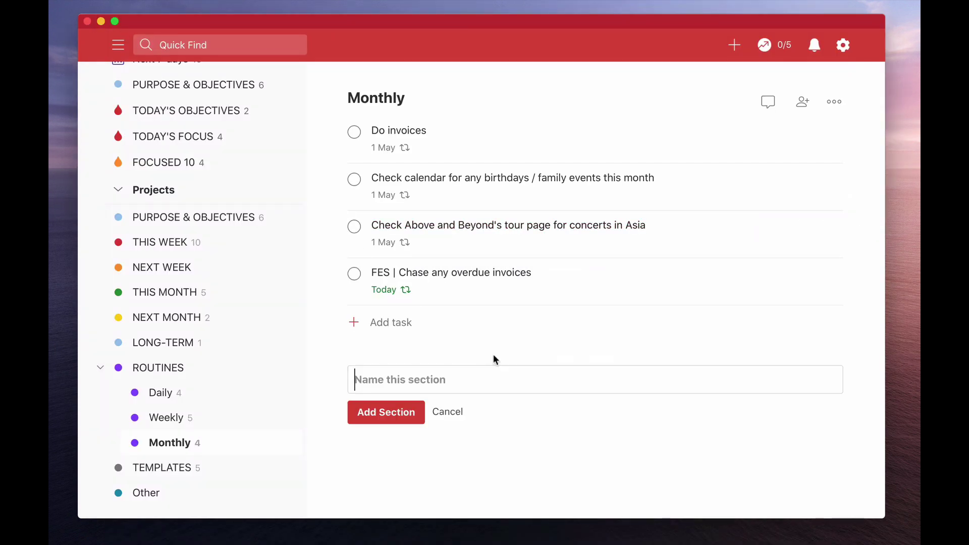
click(444, 412)
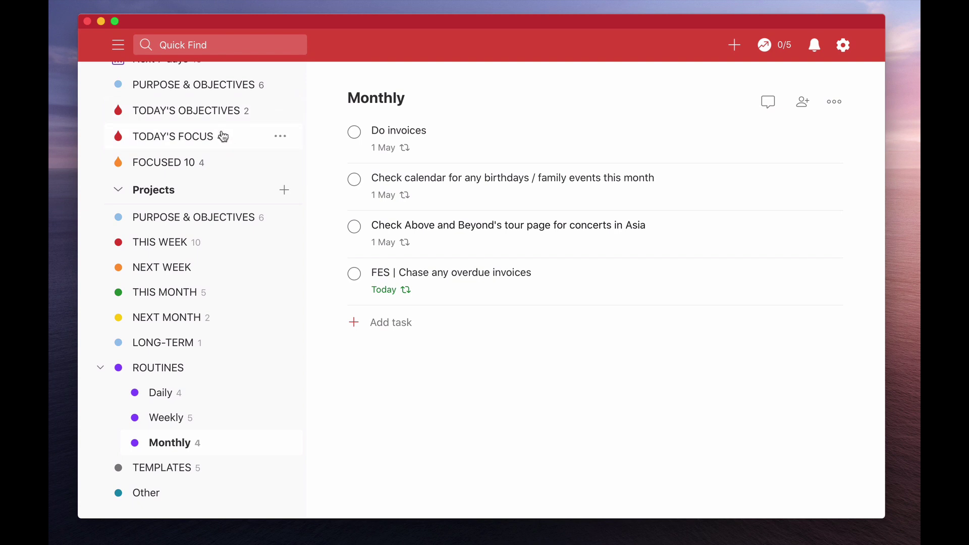
Step: Collapse ROUTINES, open the THIS WEEK project, and review its tasks and the Recurring Areas of Focus section
click(100, 370)
scroll(137, 341, up, 3)
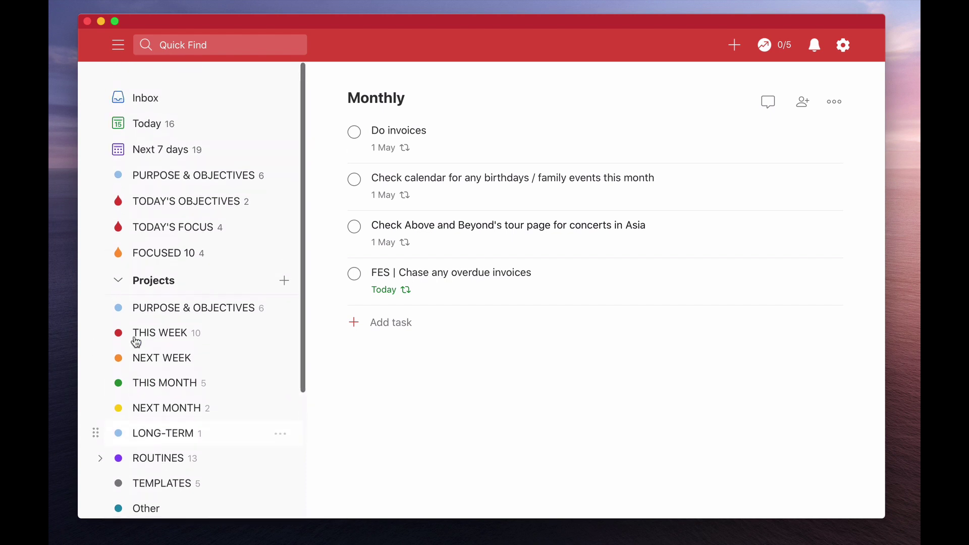
click(160, 334)
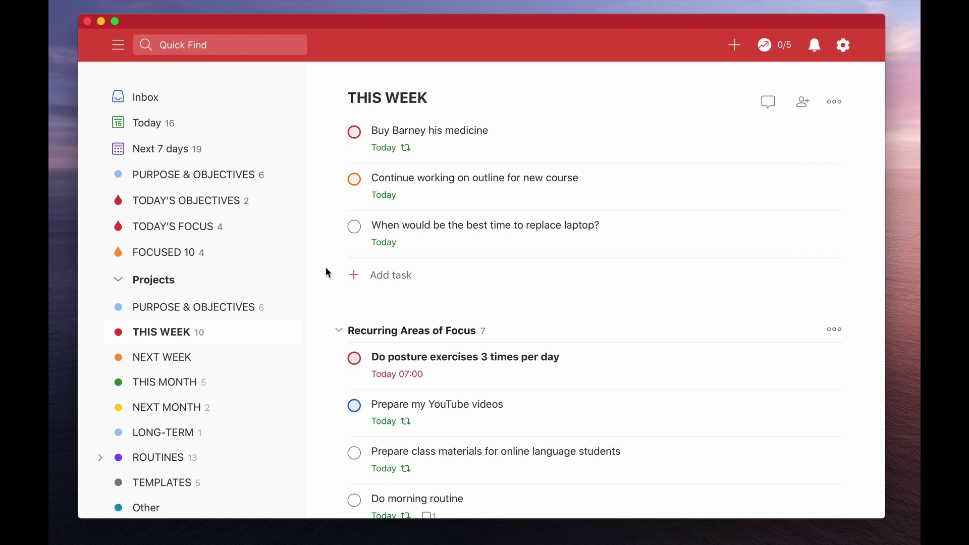
scroll(348, 313, down, 5)
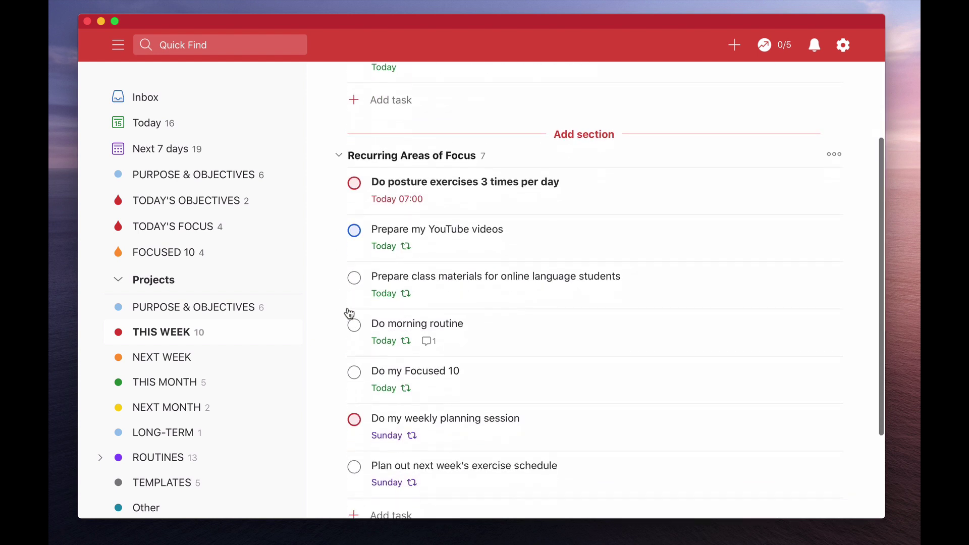
scroll(406, 356, up, 2)
scroll(408, 359, down, 4)
scroll(406, 360, up, 3)
scroll(406, 360, down, 2)
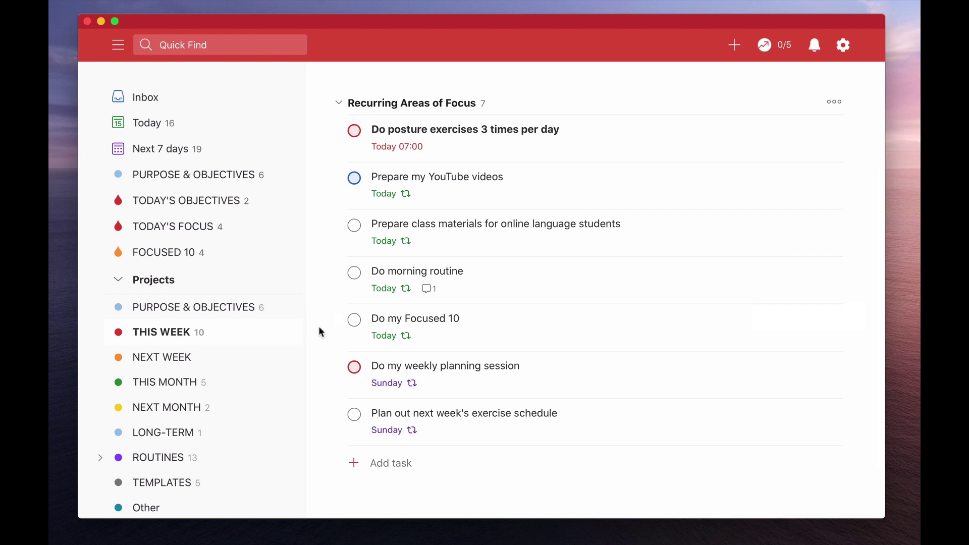
scroll(321, 332, up, 5)
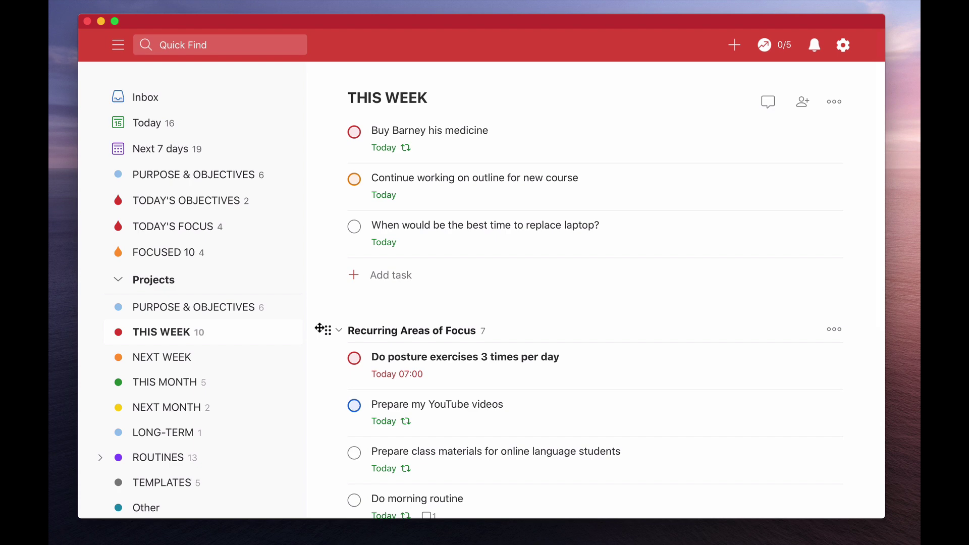
scroll(319, 328, down, 6)
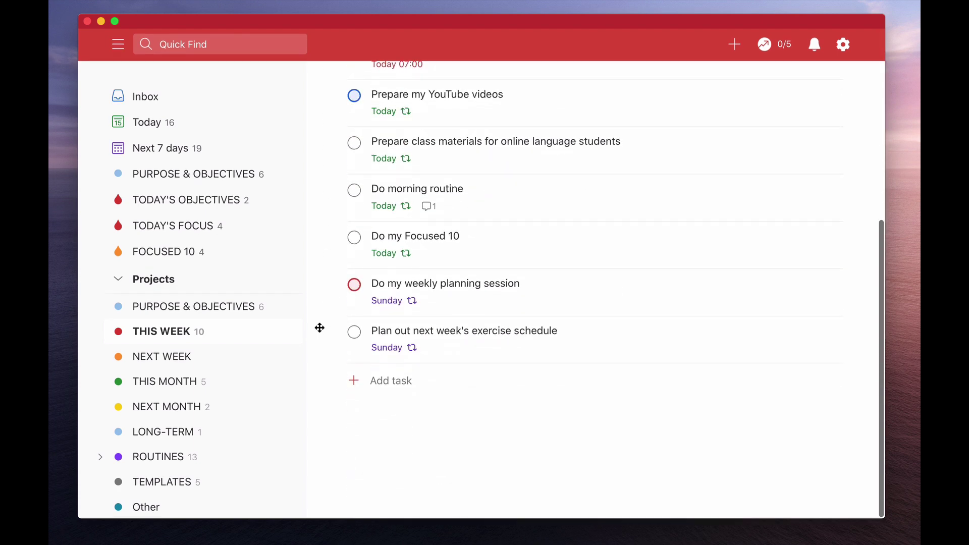
Step: Expand ROUTINES again and open the parent project to review the Daily, Weekly and Monthly tasks in one combined list
scroll(237, 365, down, 4)
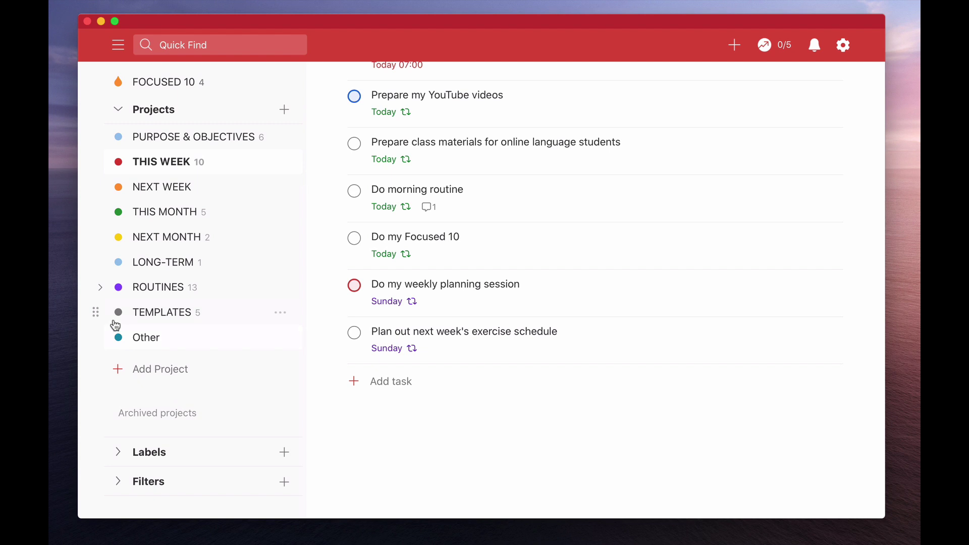
click(101, 288)
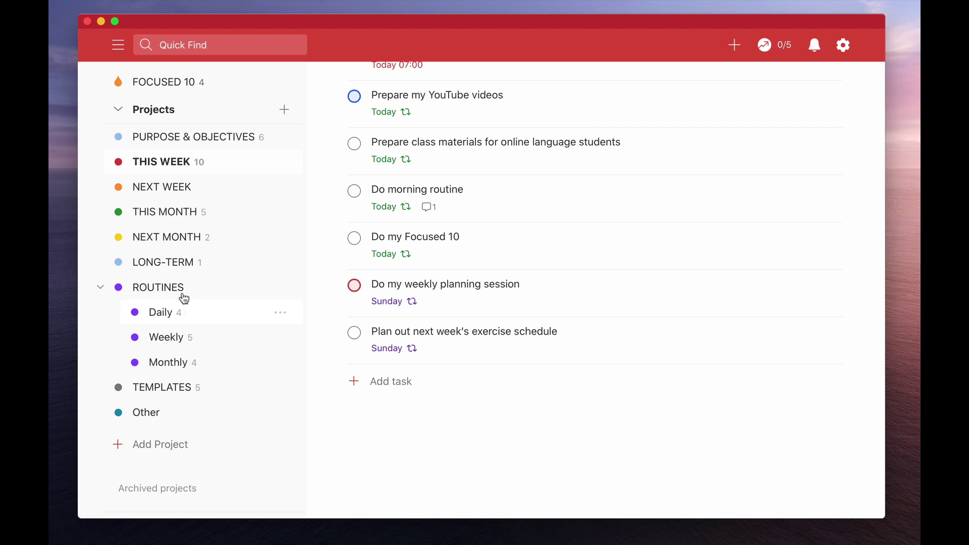
click(157, 287)
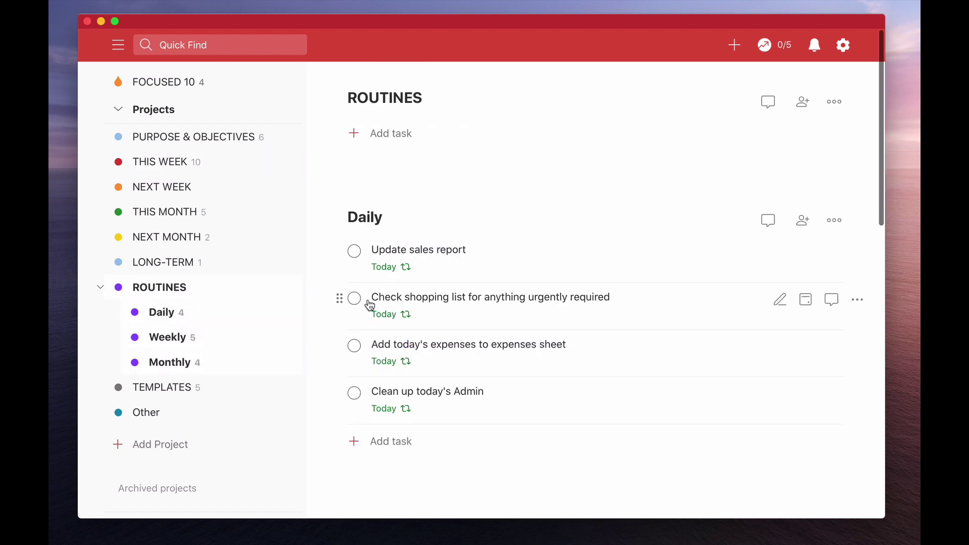
scroll(367, 307, down, 5)
scroll(370, 305, down, 8)
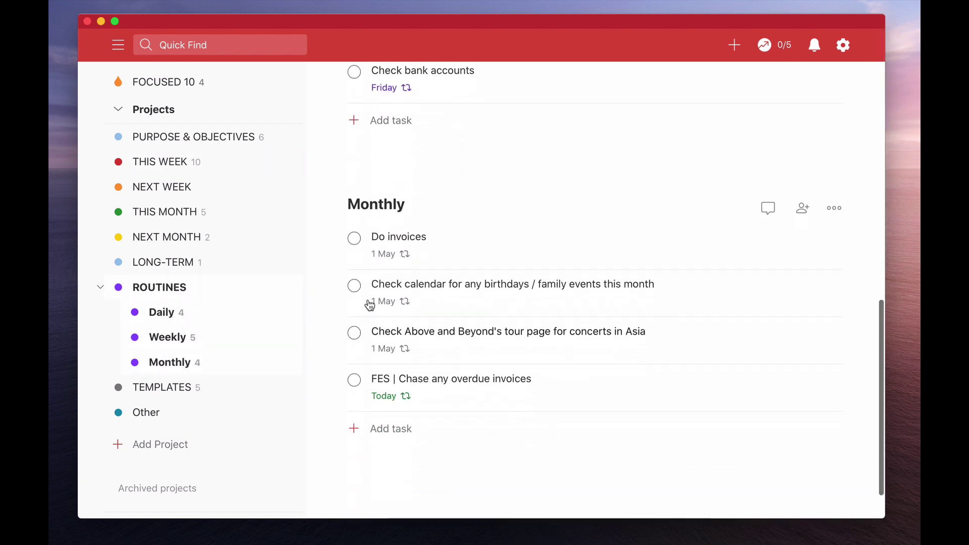
scroll(370, 305, up, 12)
scroll(370, 306, down, 5)
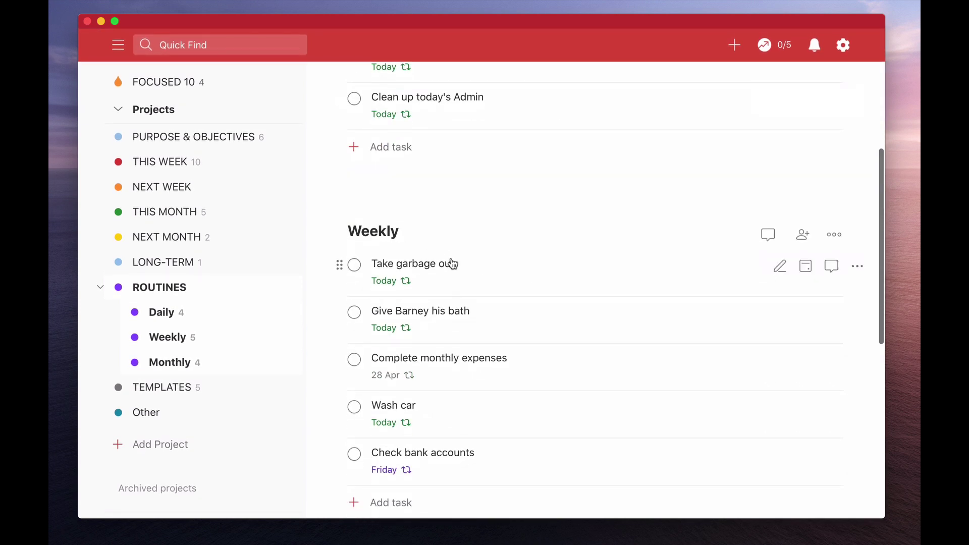
scroll(452, 268, up, 5)
scroll(453, 264, down, 3)
scroll(453, 264, up, 1)
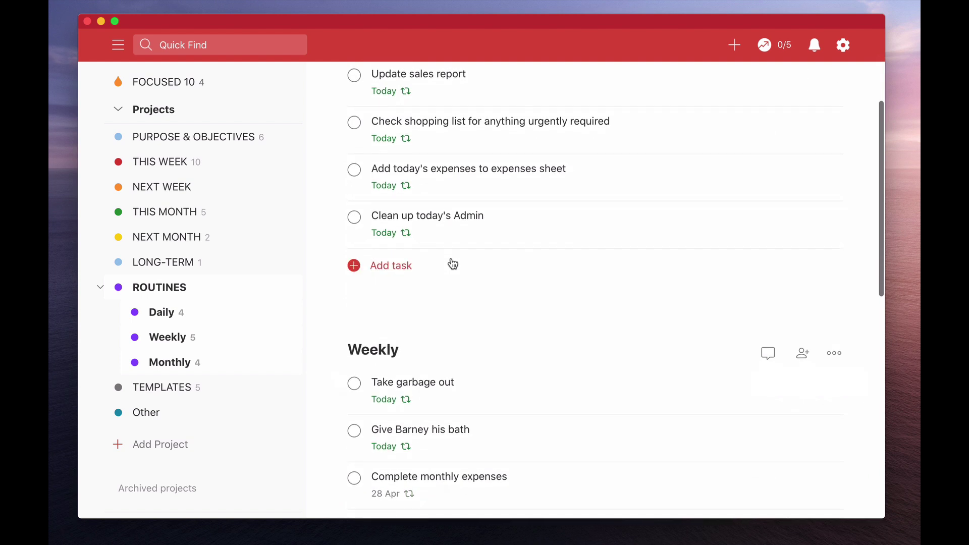